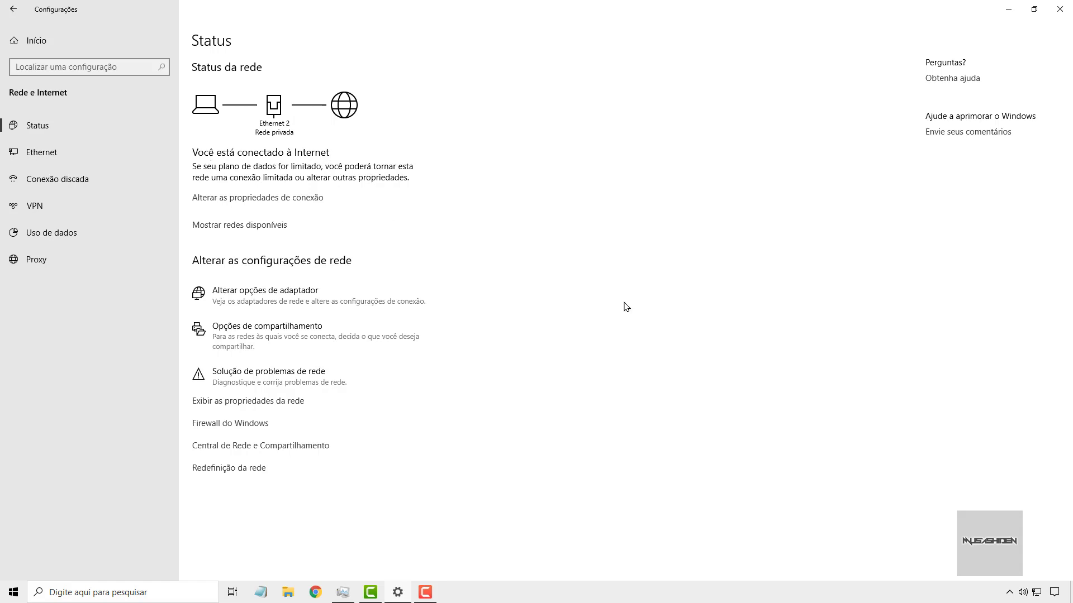
# Check the active network connection and open the connection properties of Ethernet 2.
pyautogui.click(1036, 596)
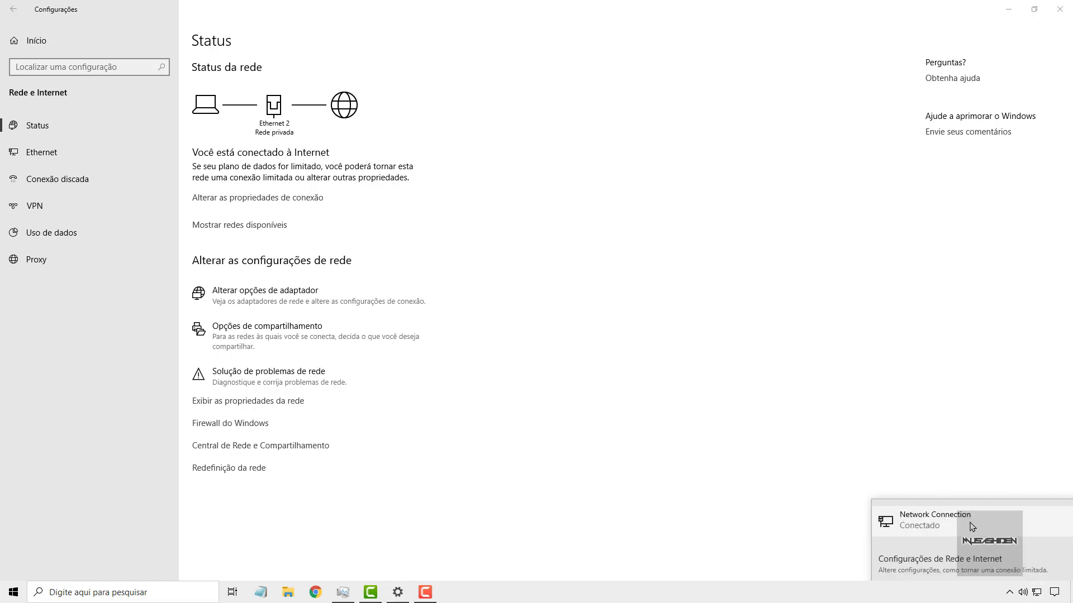
pyautogui.click(650, 274)
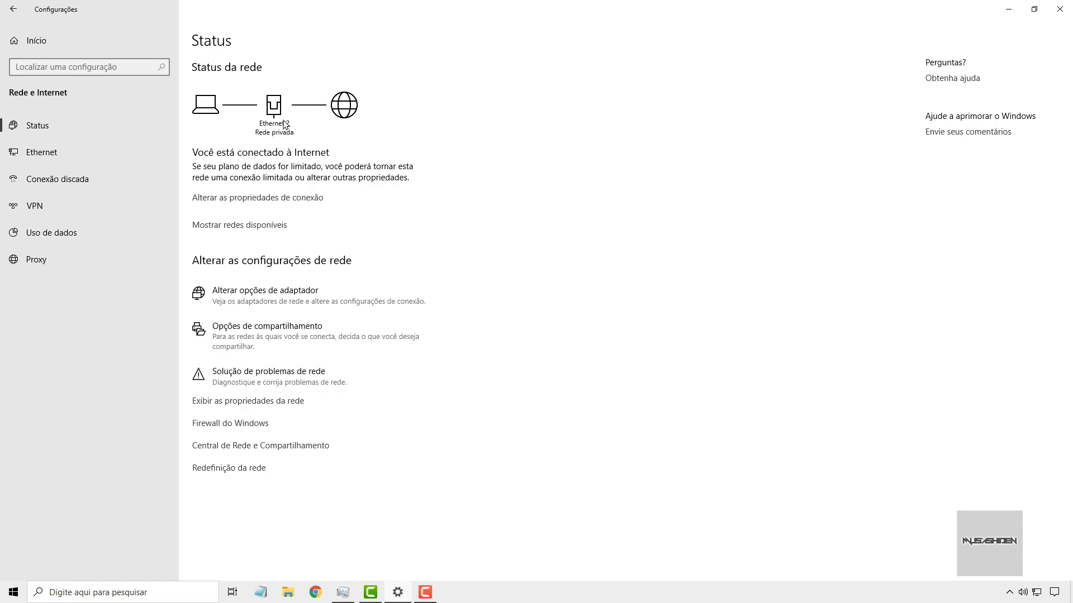
pyautogui.click(309, 200)
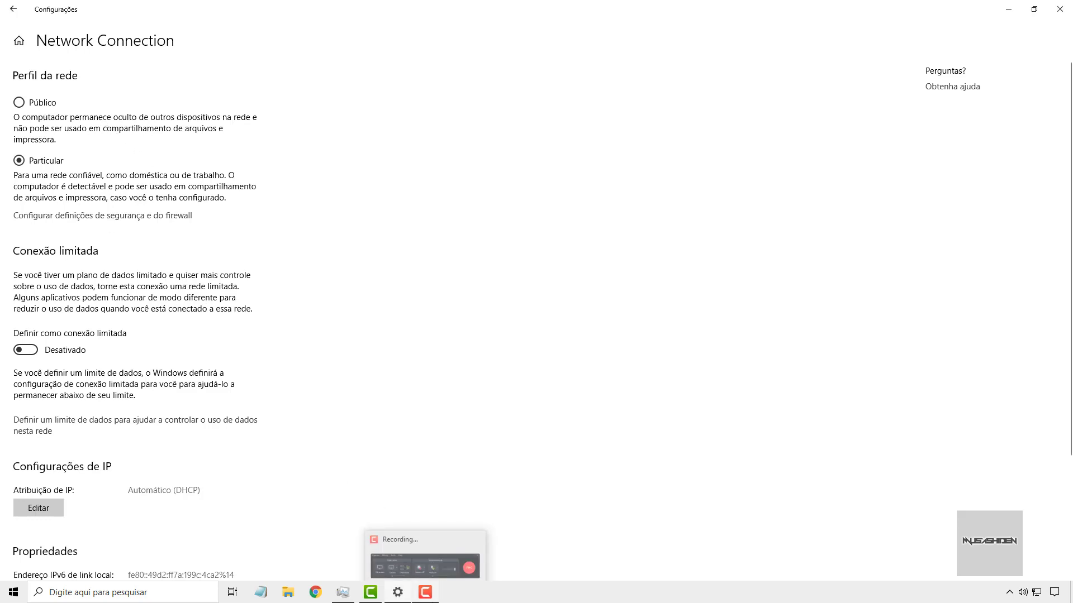
pyautogui.click(425, 592)
pyautogui.click(397, 592)
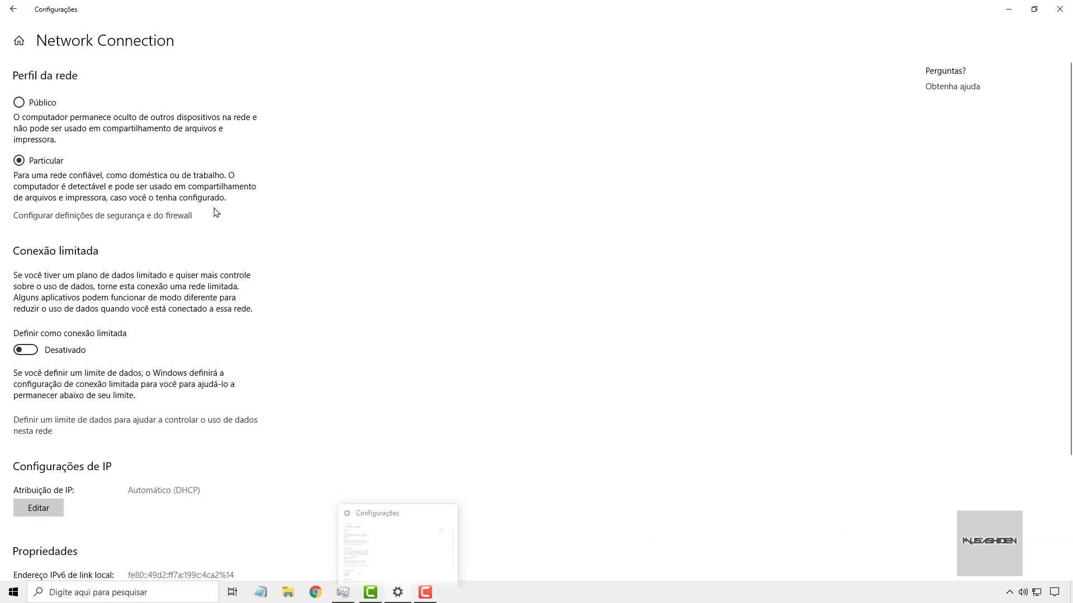
# Turn the metered connection setting on and back off for this network.
pyautogui.scroll(-3, 215, 215)
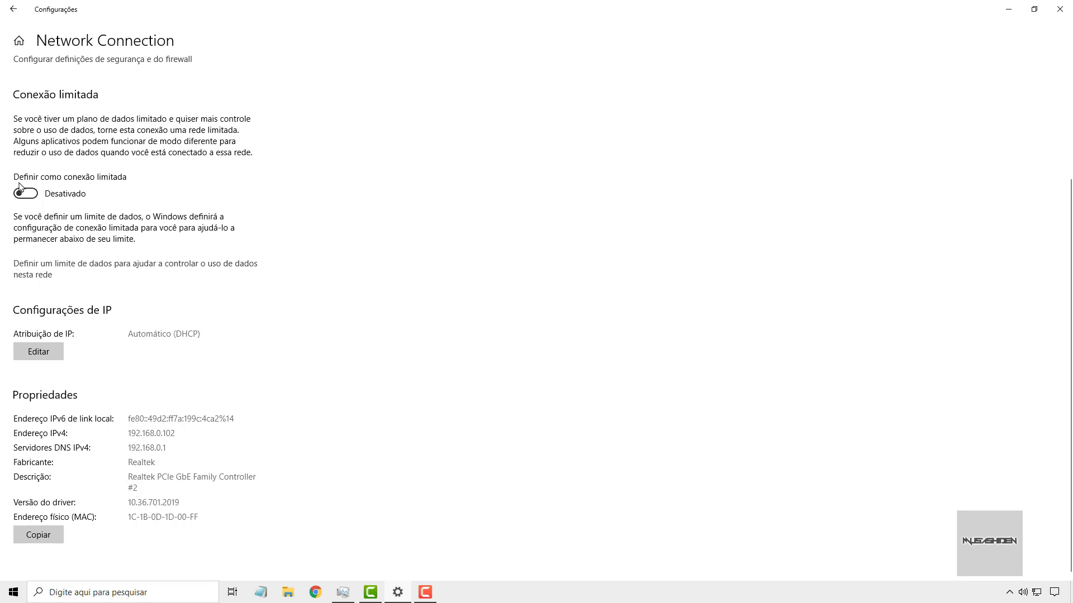
pyautogui.click(34, 194)
pyautogui.click(34, 194)
pyautogui.click(33, 277)
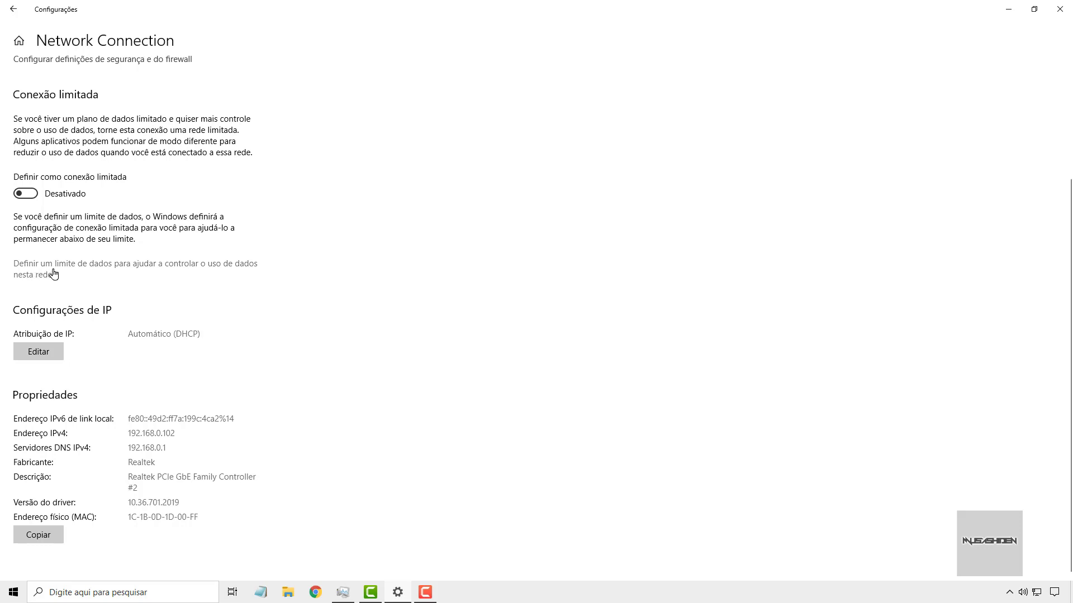
# Go to the data limit settings for this network and examine how much data each app used on Ethernet 2.
pyautogui.click(111, 264)
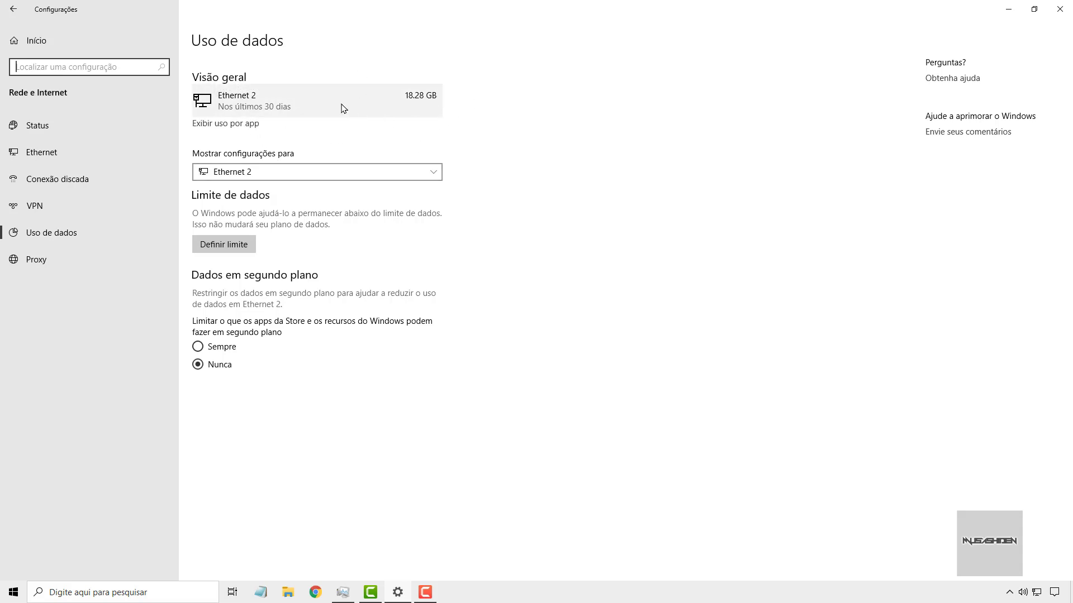
pyautogui.click(290, 105)
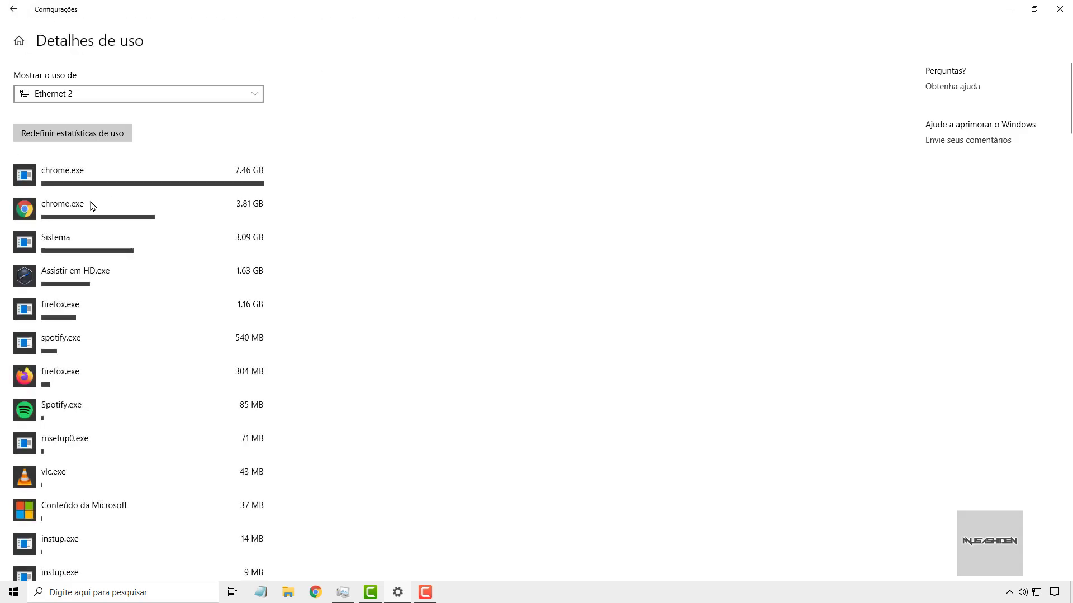
pyautogui.scroll(-5, 132, 229)
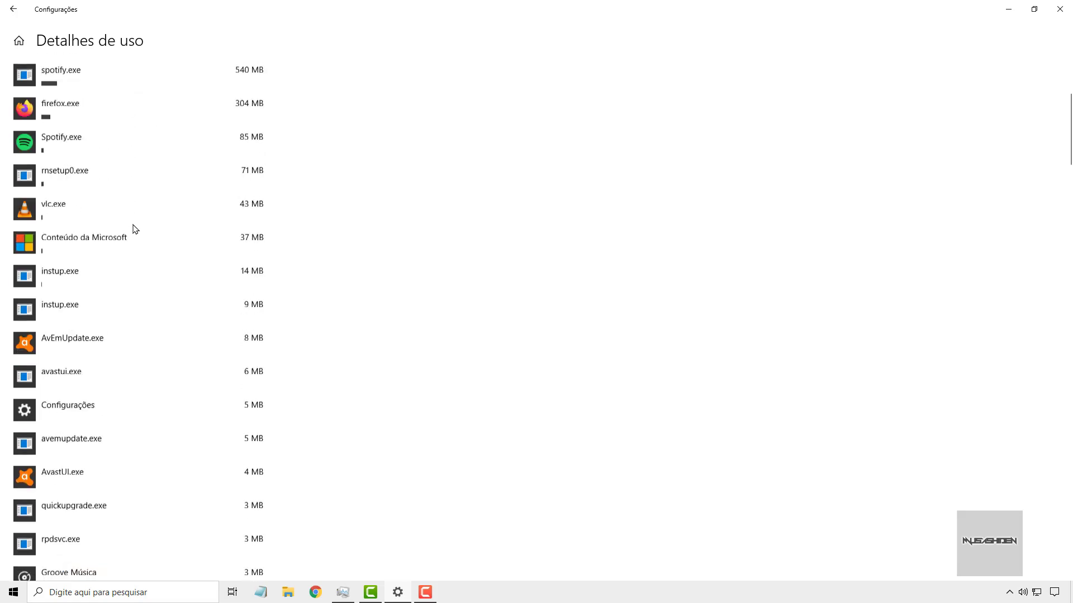
pyautogui.scroll(5, 133, 227)
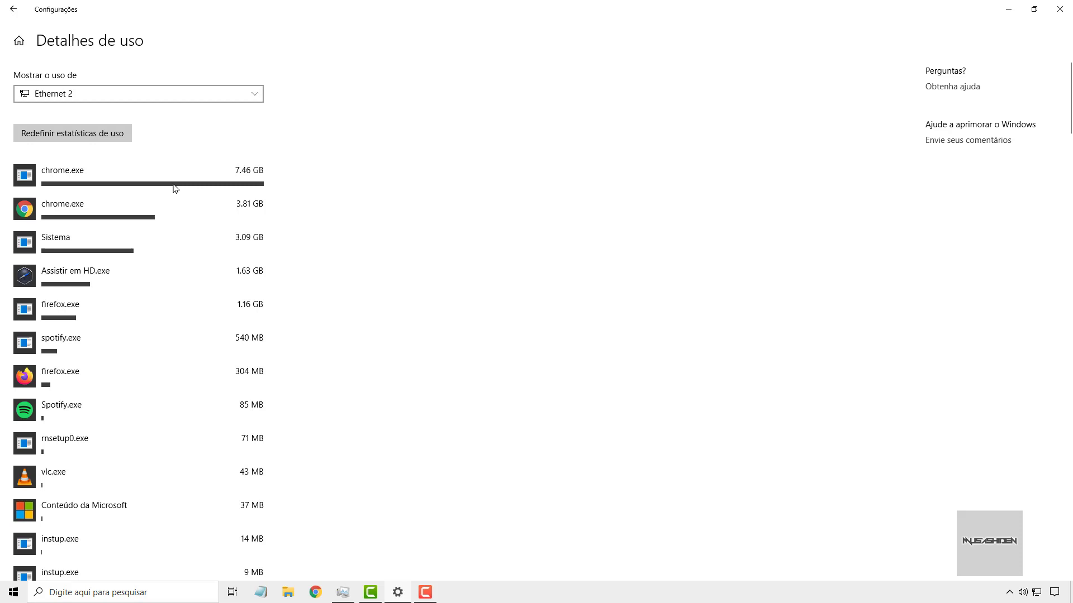
pyautogui.scroll(-5, 95, 258)
pyautogui.scroll(5, 96, 259)
pyautogui.scroll(-15, 162, 218)
pyautogui.scroll(-10, 187, 121)
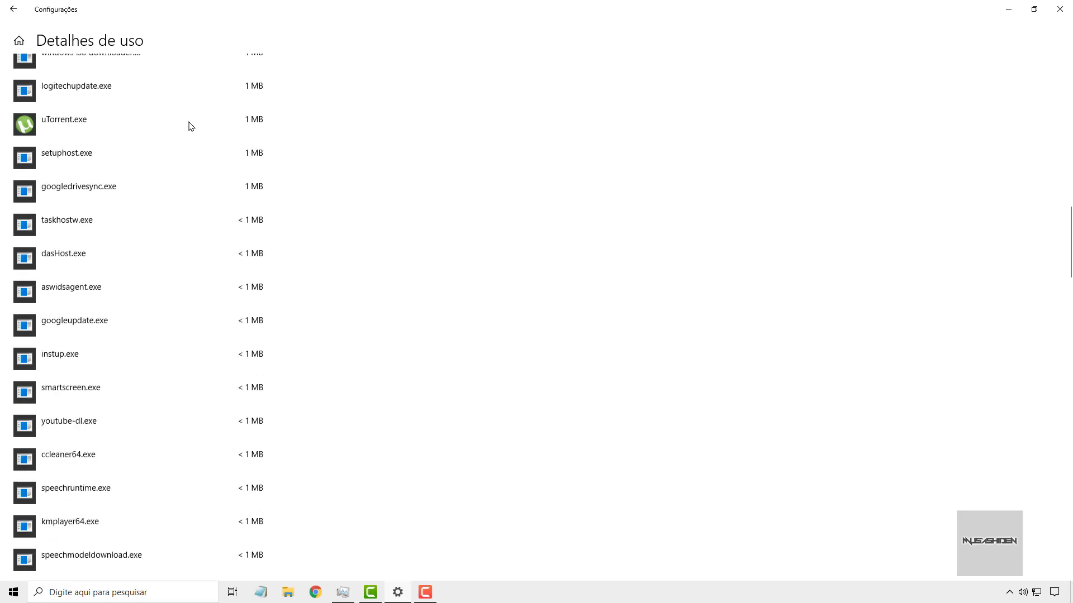
pyautogui.scroll(20, 179, 127)
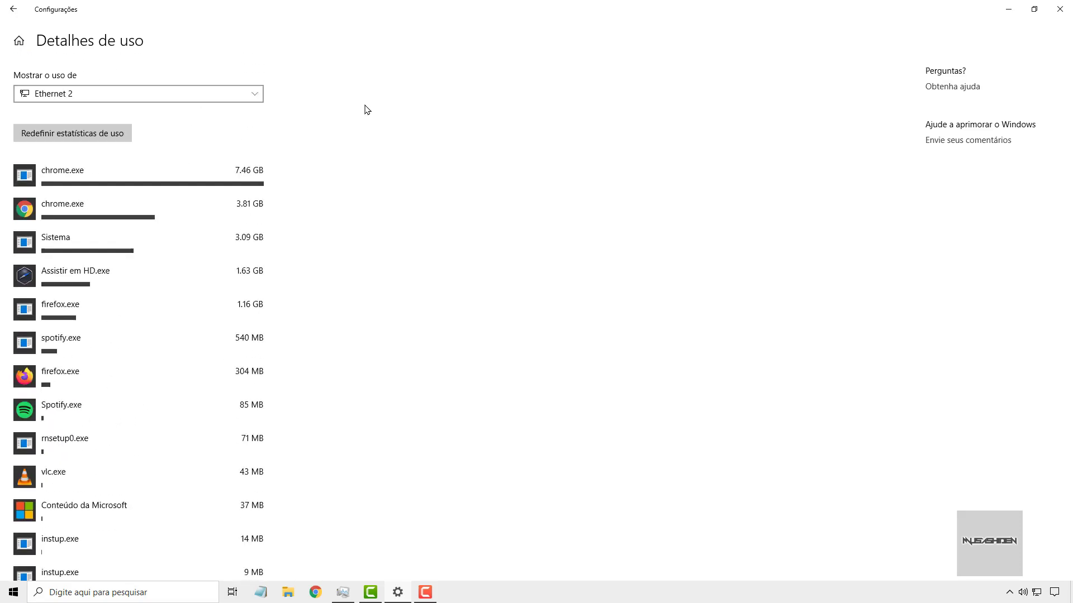
pyautogui.click(258, 100)
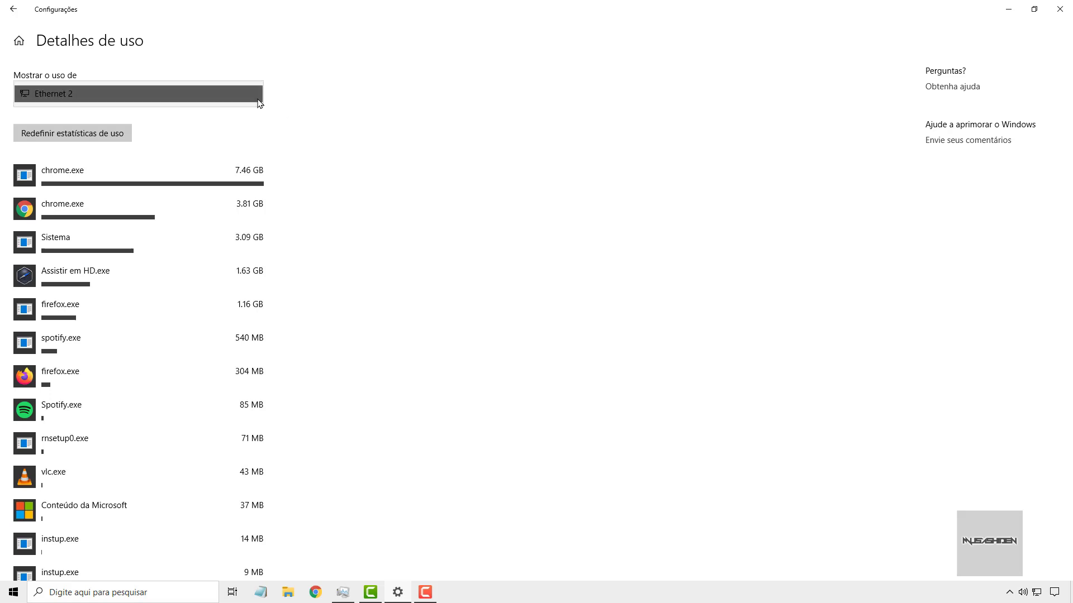
pyautogui.moveTo(259, 101); pyautogui.dragTo(144, 100)
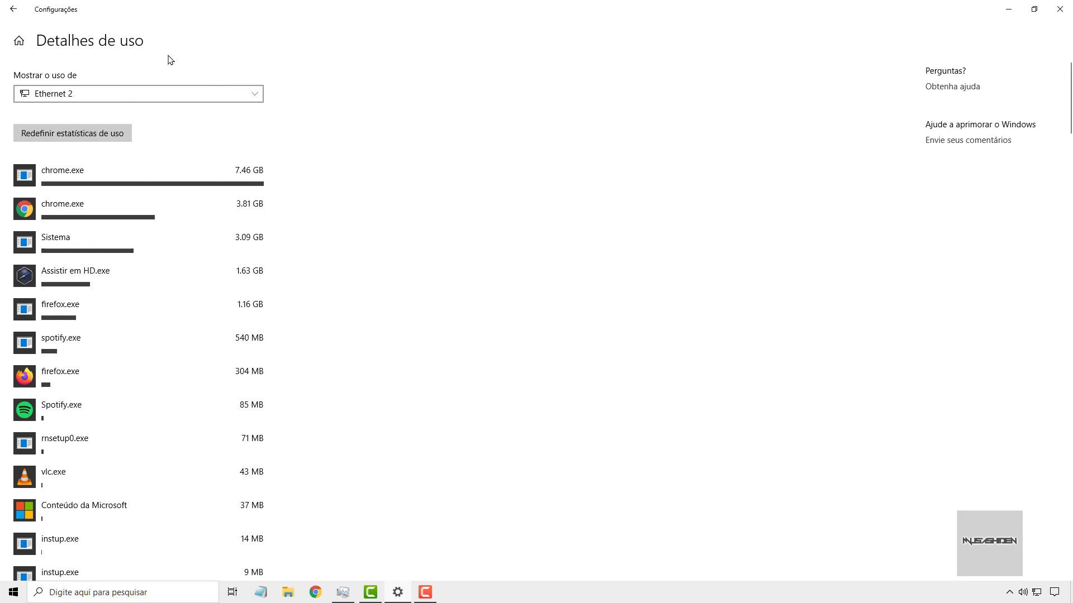
pyautogui.click(9, 17)
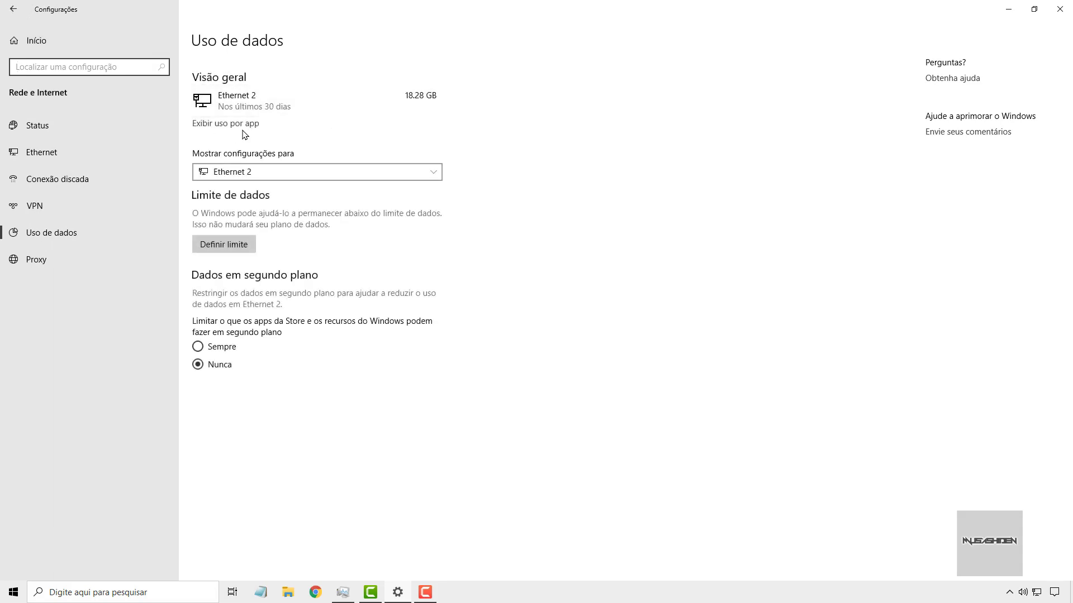
# Review the usage-by-app list once more and return to the data usage overview.
pyautogui.click(246, 124)
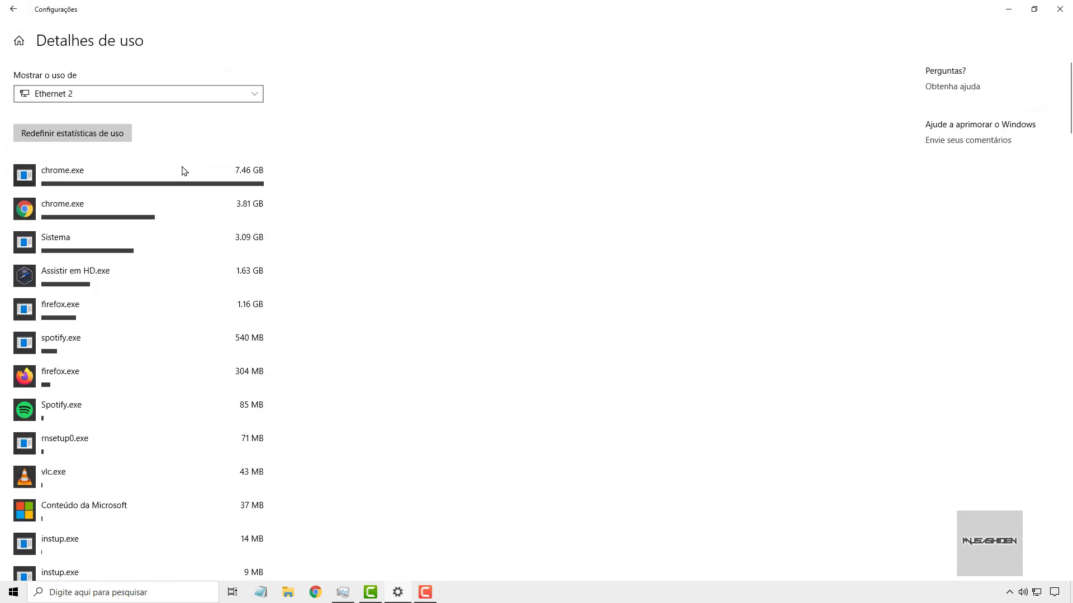
pyautogui.scroll(-10, 146, 179)
pyautogui.scroll(-5, 140, 182)
pyautogui.scroll(20, 137, 180)
pyautogui.click(13, 9)
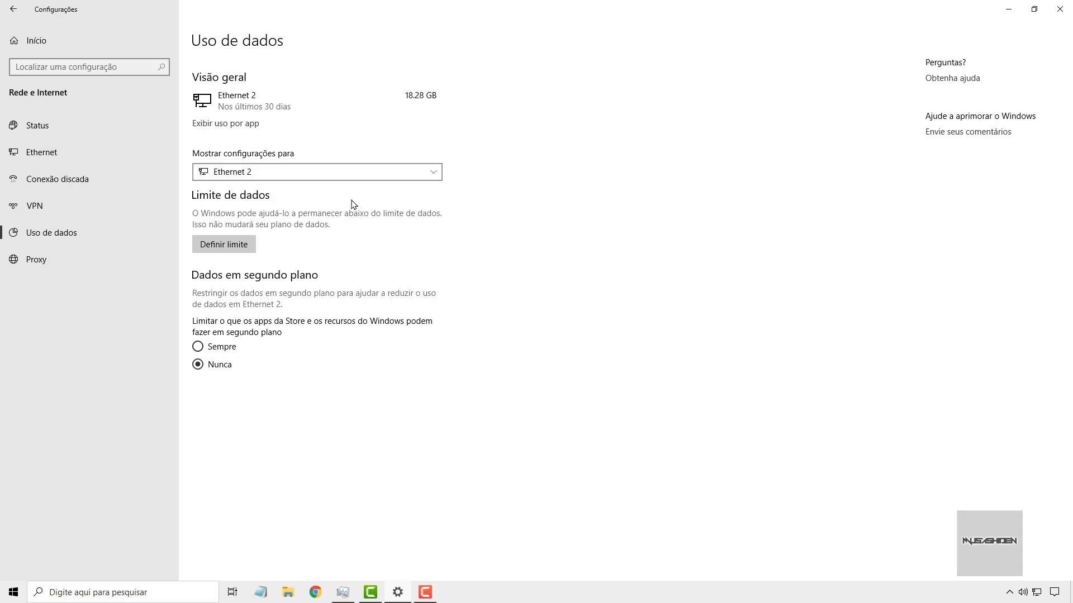
# Start defining a monthly data limit for Ethernet 2 with the monthly reset day set to 10.
pyautogui.click(249, 249)
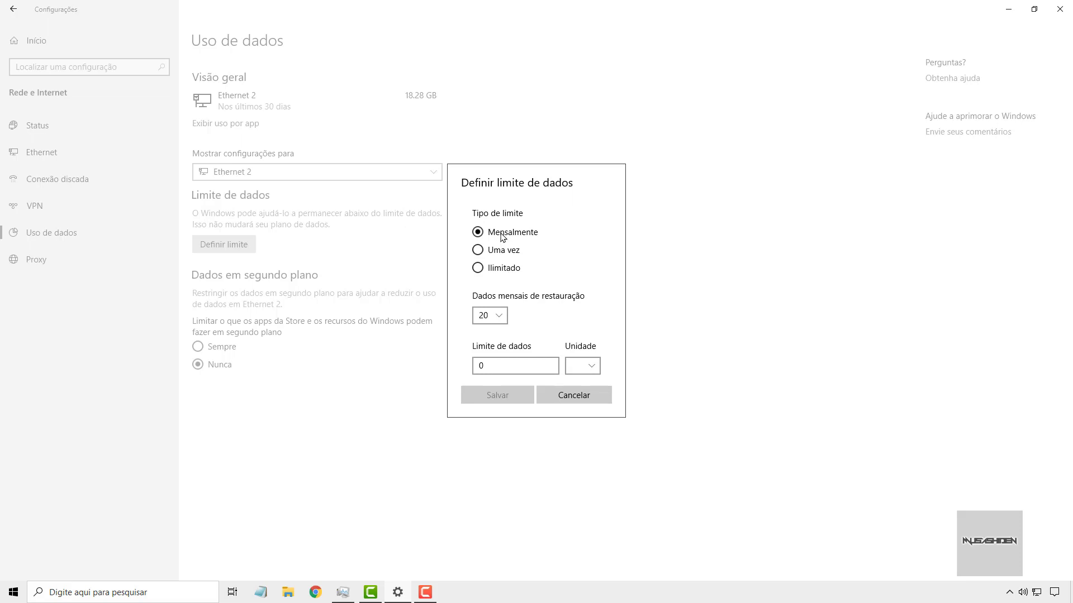
pyautogui.click(489, 315)
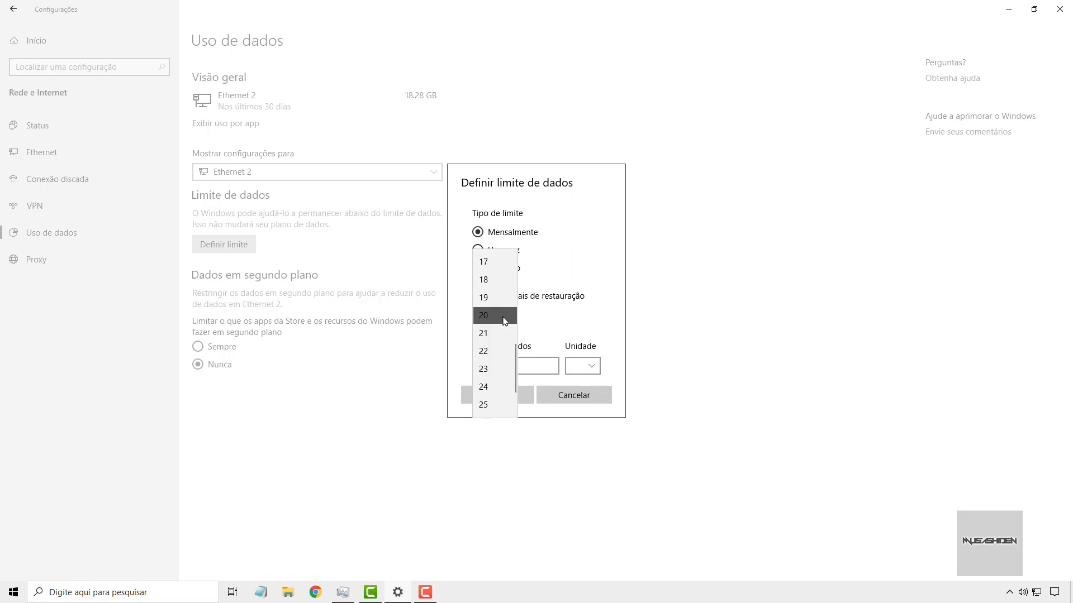
pyautogui.scroll(-2, 506, 320)
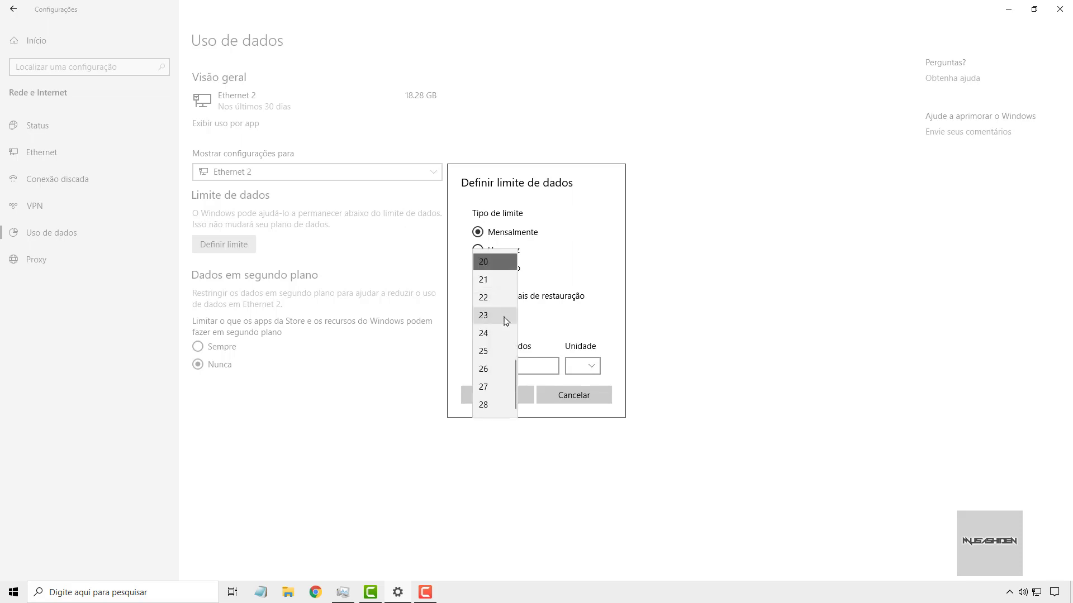
pyautogui.scroll(6, 503, 351)
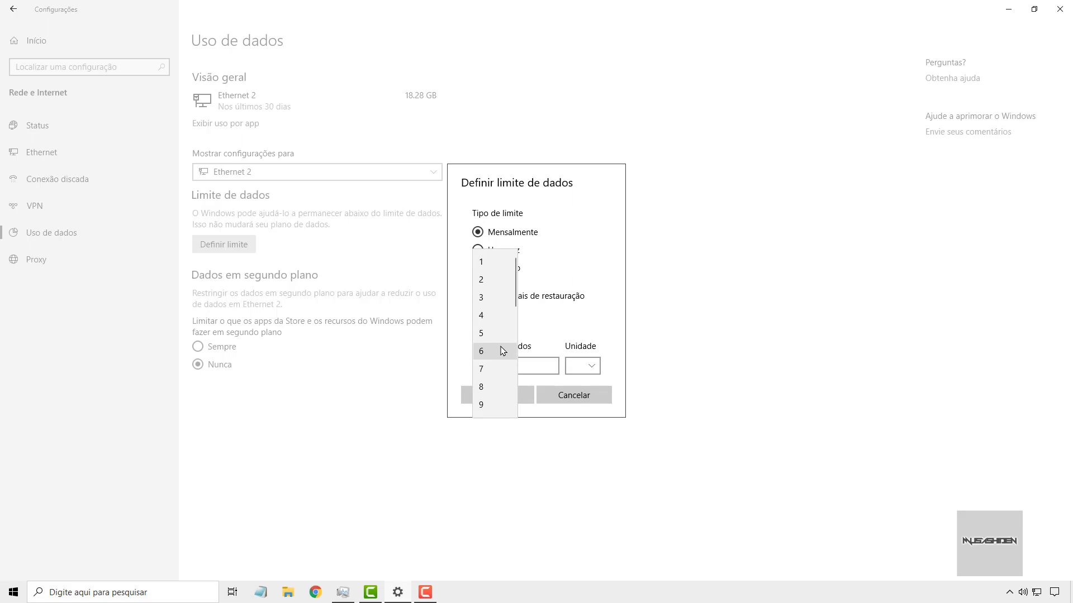
pyautogui.scroll(-1, 507, 299)
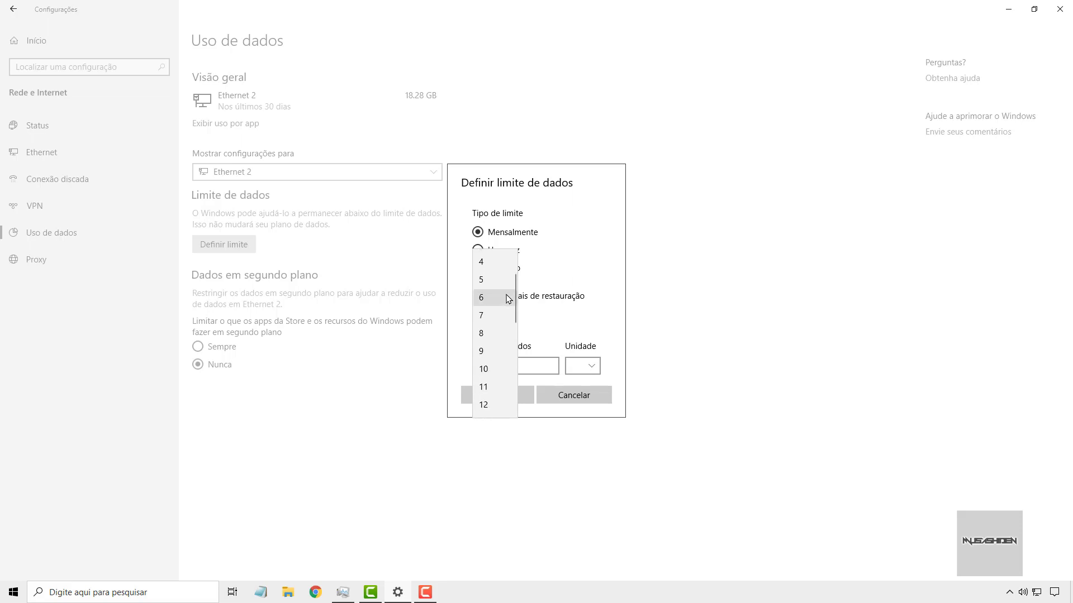
pyautogui.click(492, 369)
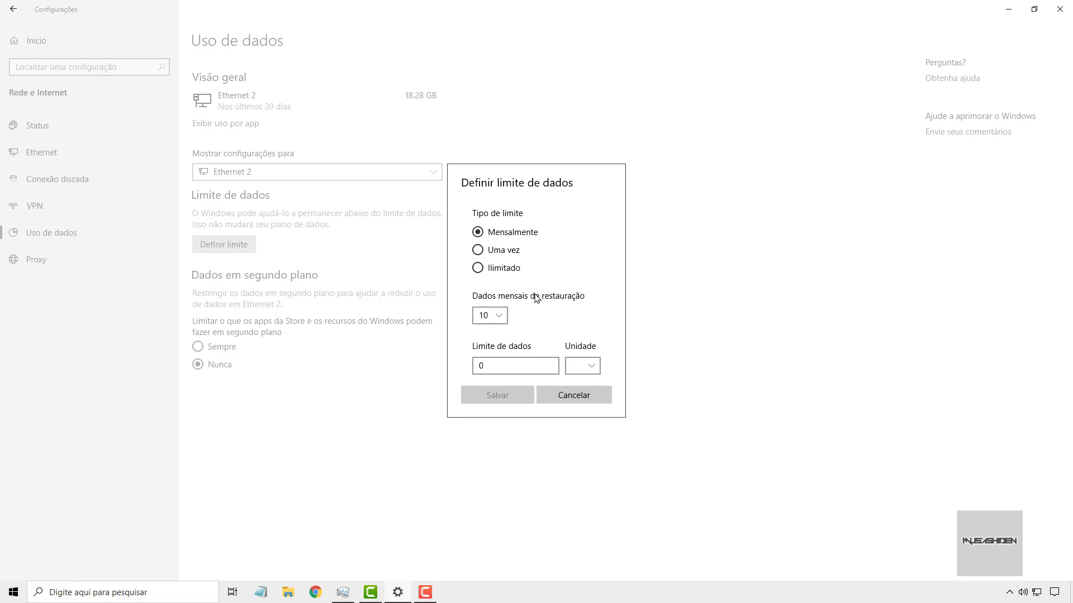
# Set the data limit to 30 GB and save it.
pyautogui.click(538, 366)
pyautogui.press('BackSpace')
pyautogui.write('30')
pyautogui.click(589, 371)
pyautogui.click(587, 370)
pyautogui.click(499, 393)
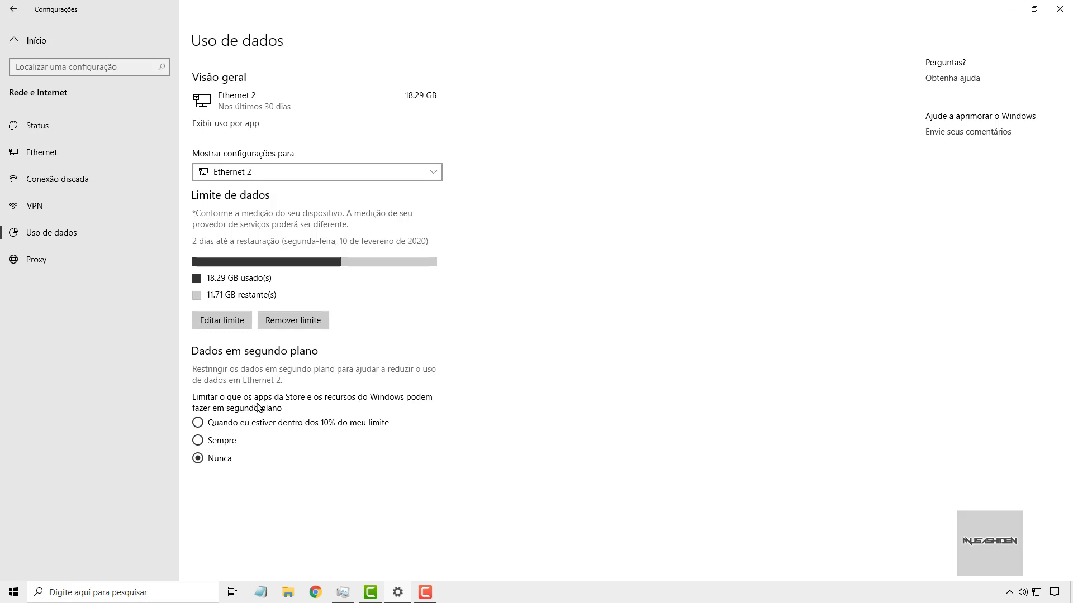
# Set the background data restriction to Sempre and remove the Ethernet 2 data limit.
pyautogui.click(221, 443)
pyautogui.click(319, 323)
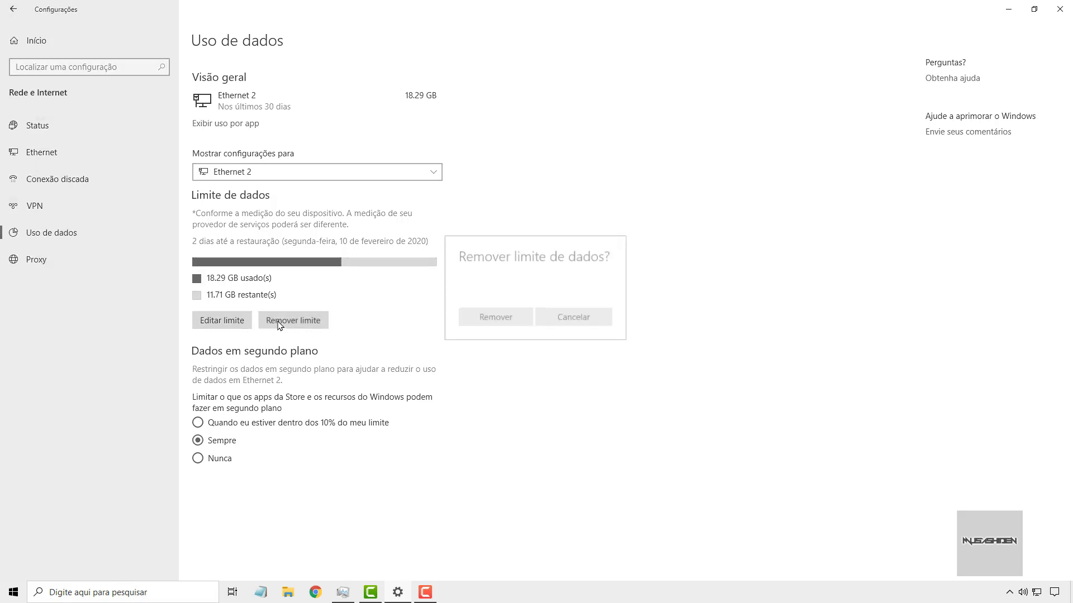
pyautogui.click(497, 319)
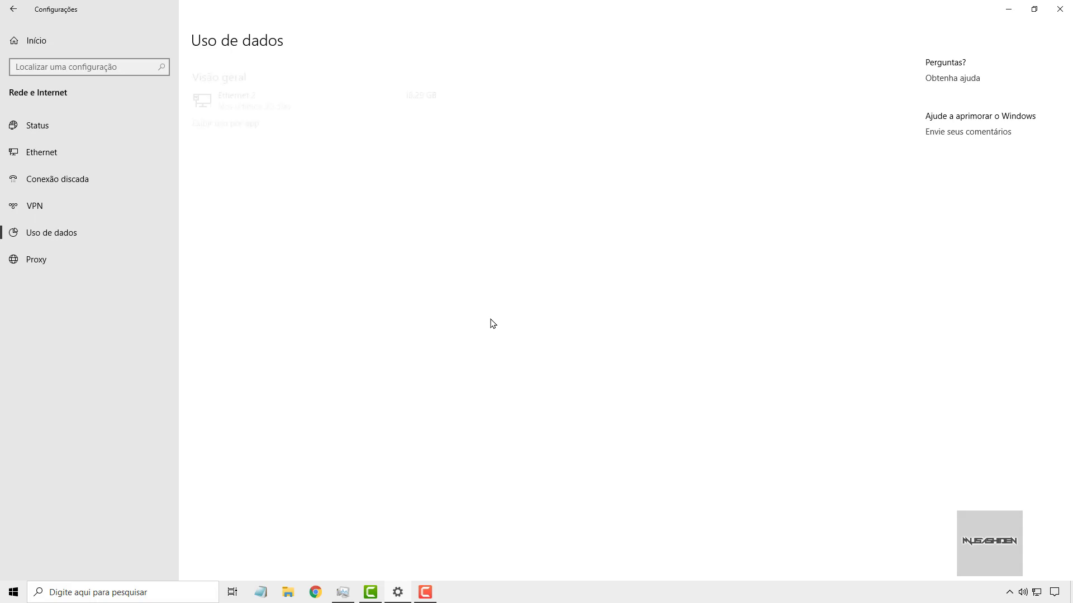